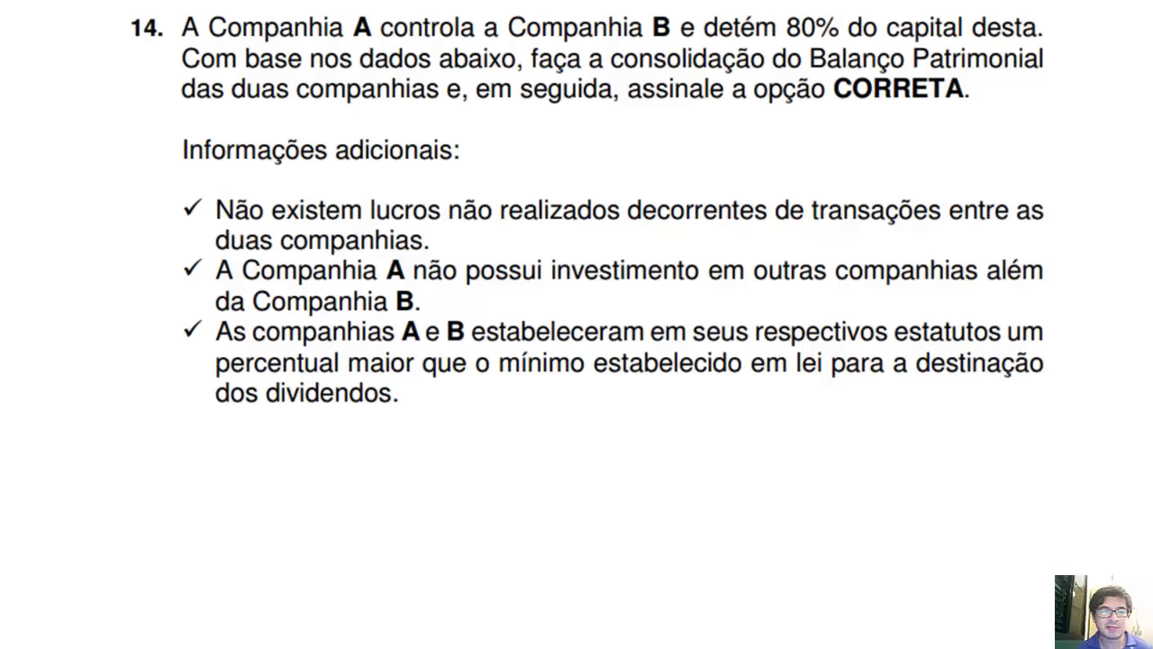
{"action": "key", "text": "Right"}
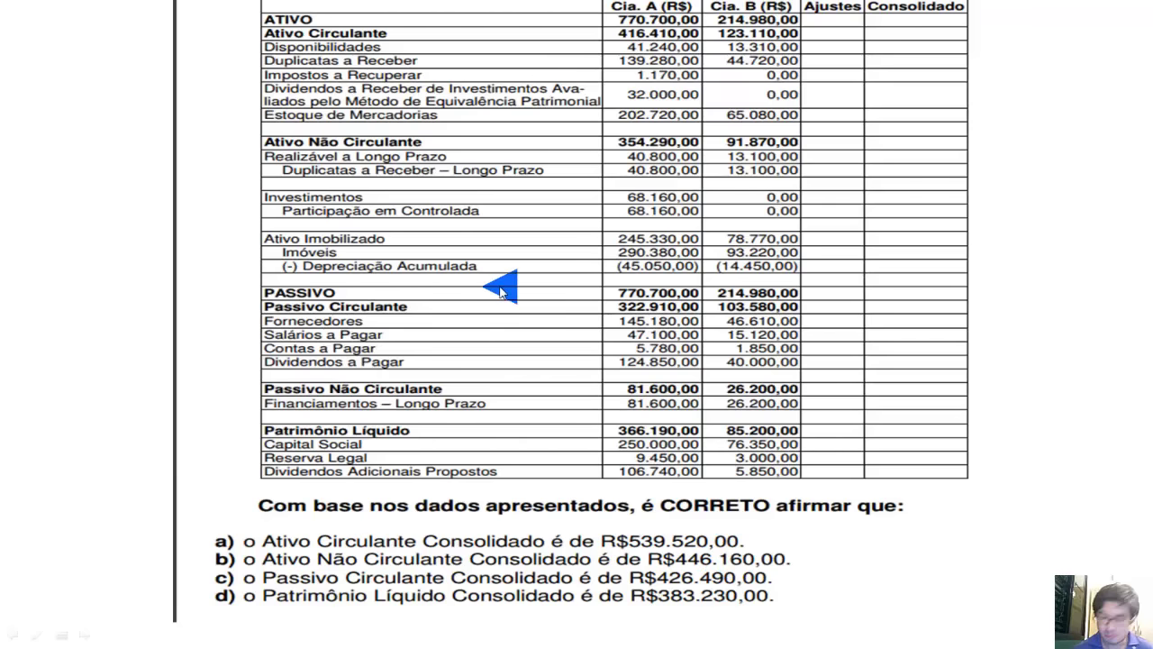
{"action": "key", "text": "Left"}
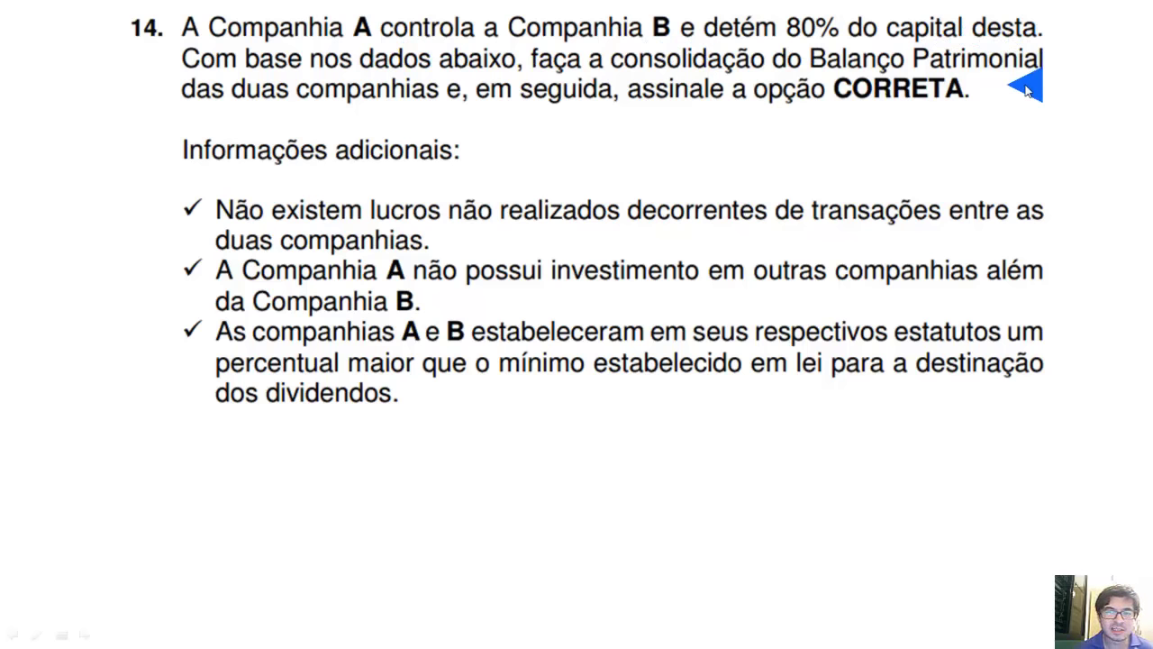
{"action": "key", "text": "Right"}
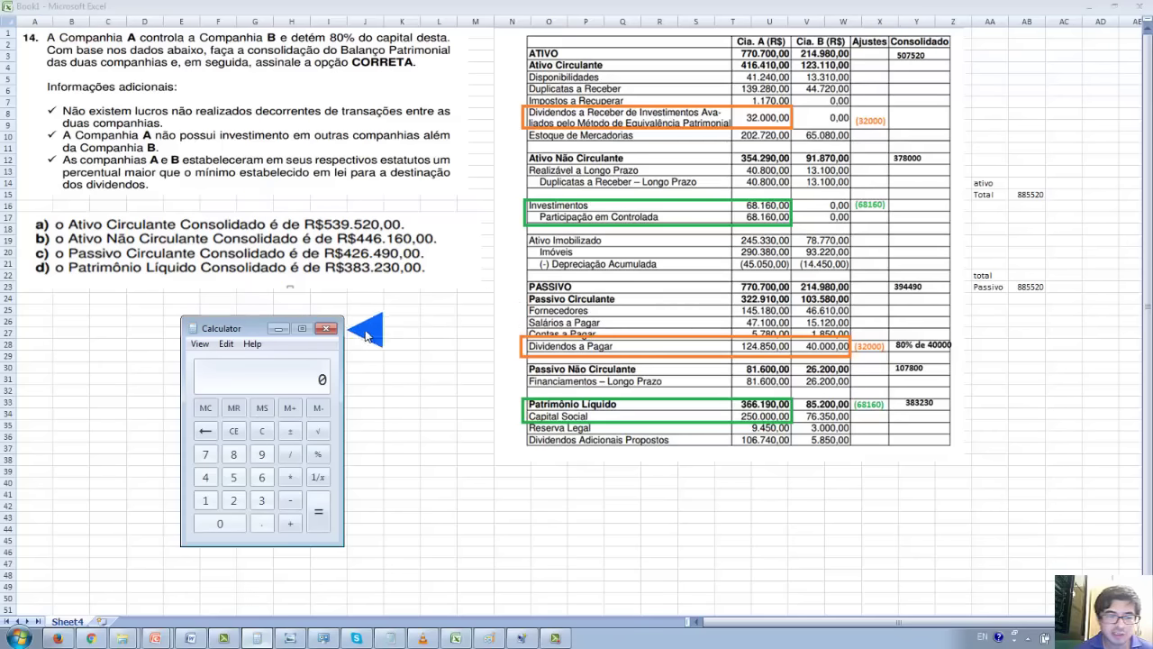
Step: Move the calculator beside the balance sheet table and work out 80% of the 40000 dividends payable of Cia. B
{"action": "left_click_drag", "start_coordinate": [236, 333], "coordinate": [1025, 60]}
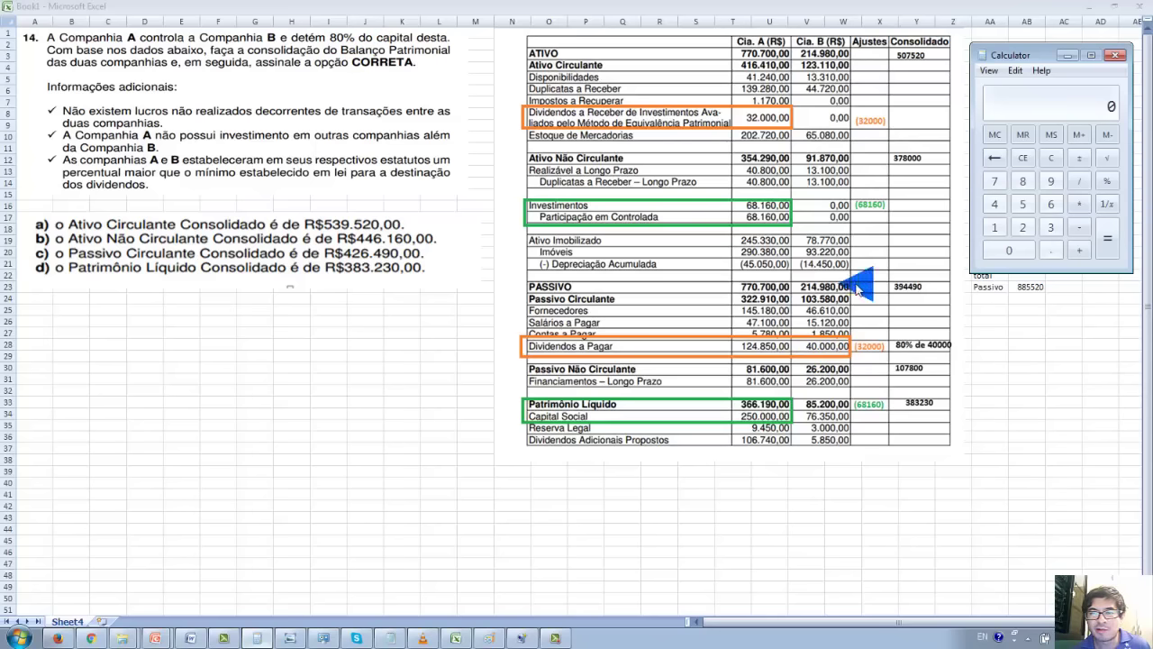
{"action": "left_click", "coordinate": [1000, 207]}
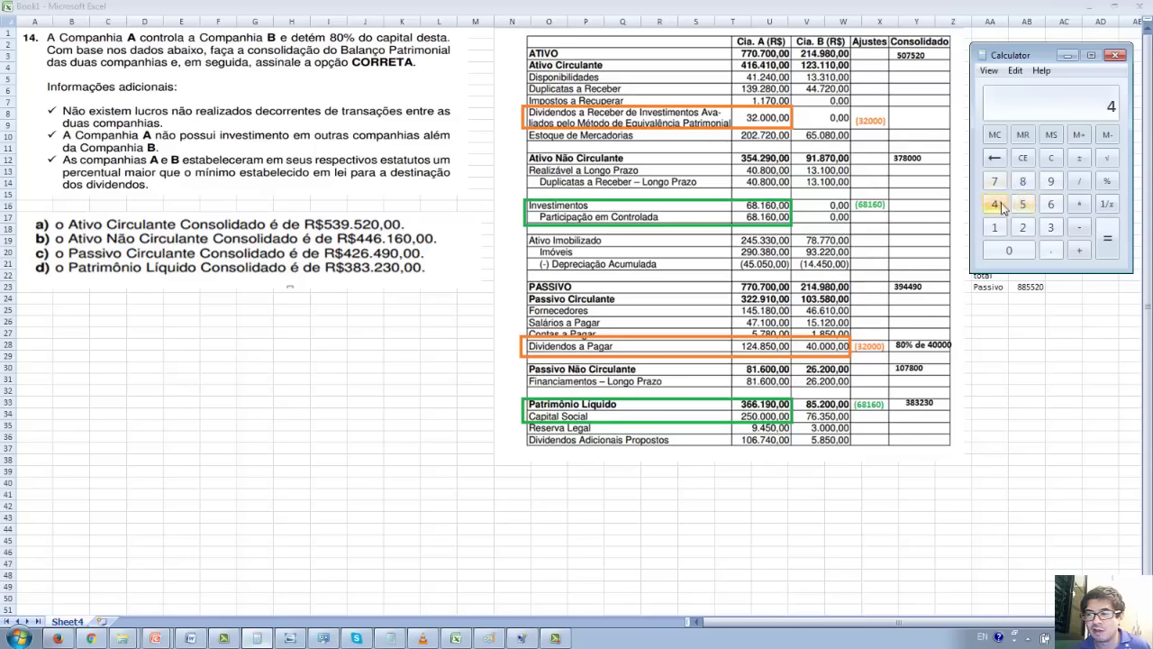
{"action": "left_click", "coordinate": [1010, 251]}
{"action": "left_click", "coordinate": [1011, 252]}
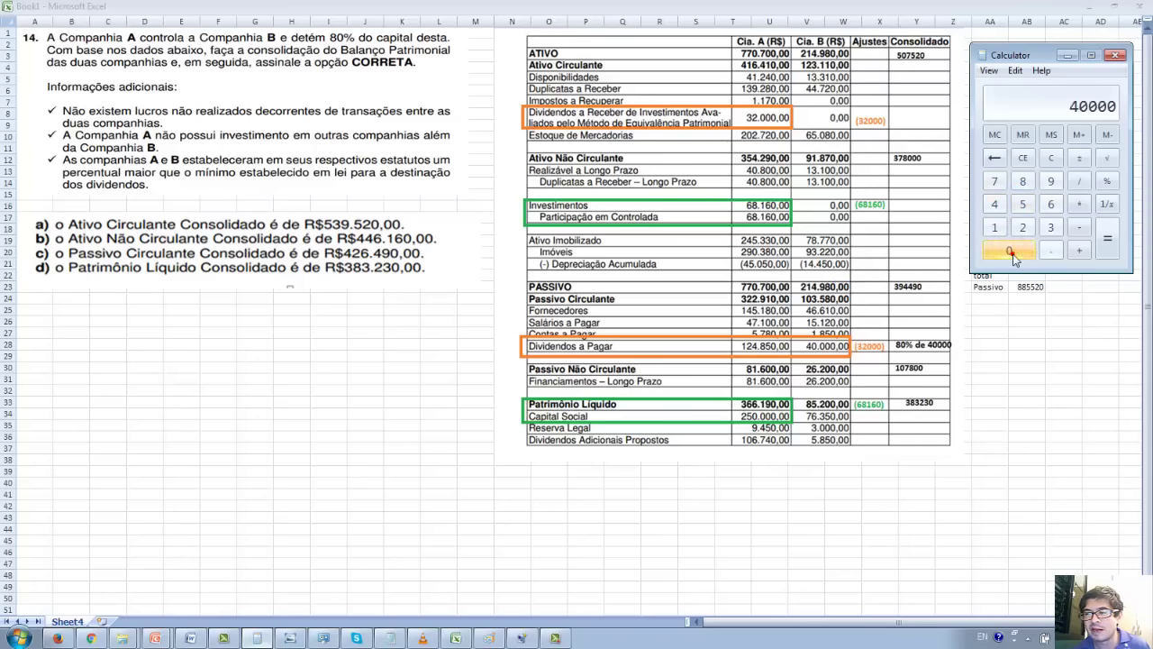
{"action": "left_click", "coordinate": [1079, 207]}
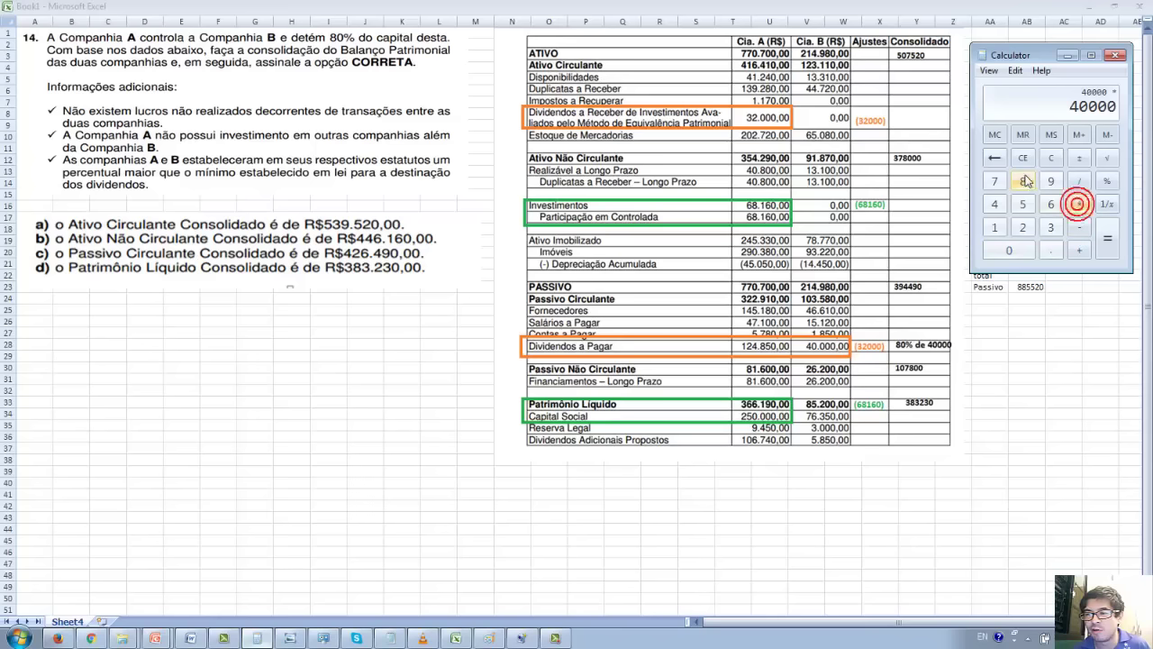
{"action": "left_click", "coordinate": [1022, 181]}
{"action": "left_click", "coordinate": [1009, 251]}
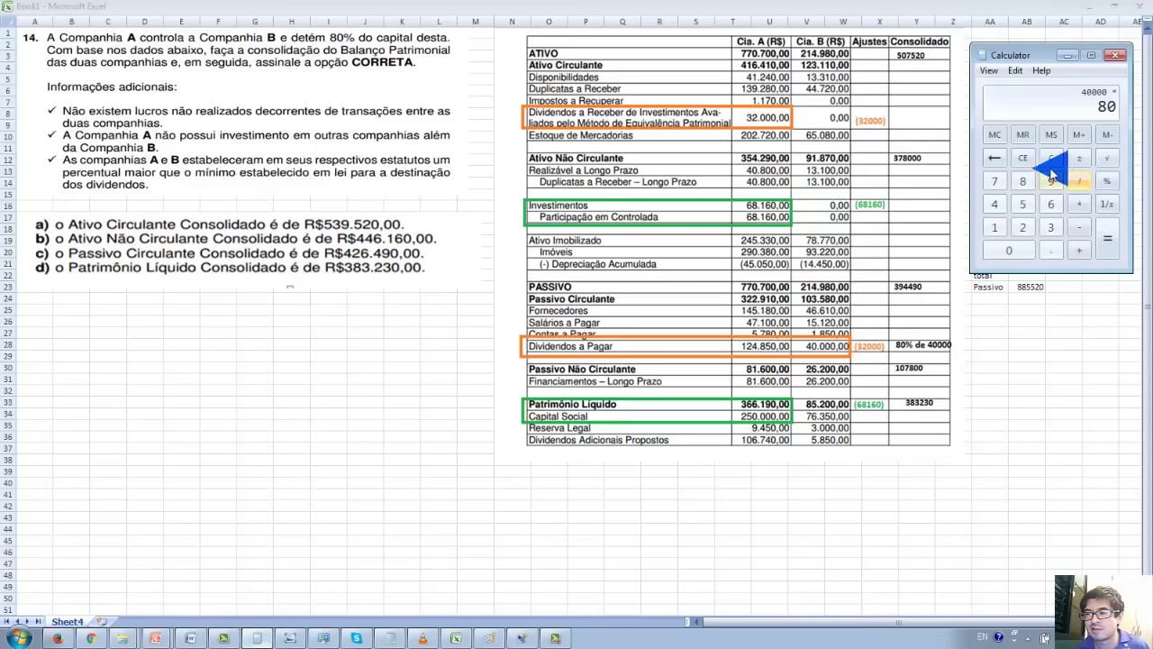
{"action": "left_click", "coordinate": [1107, 181]}
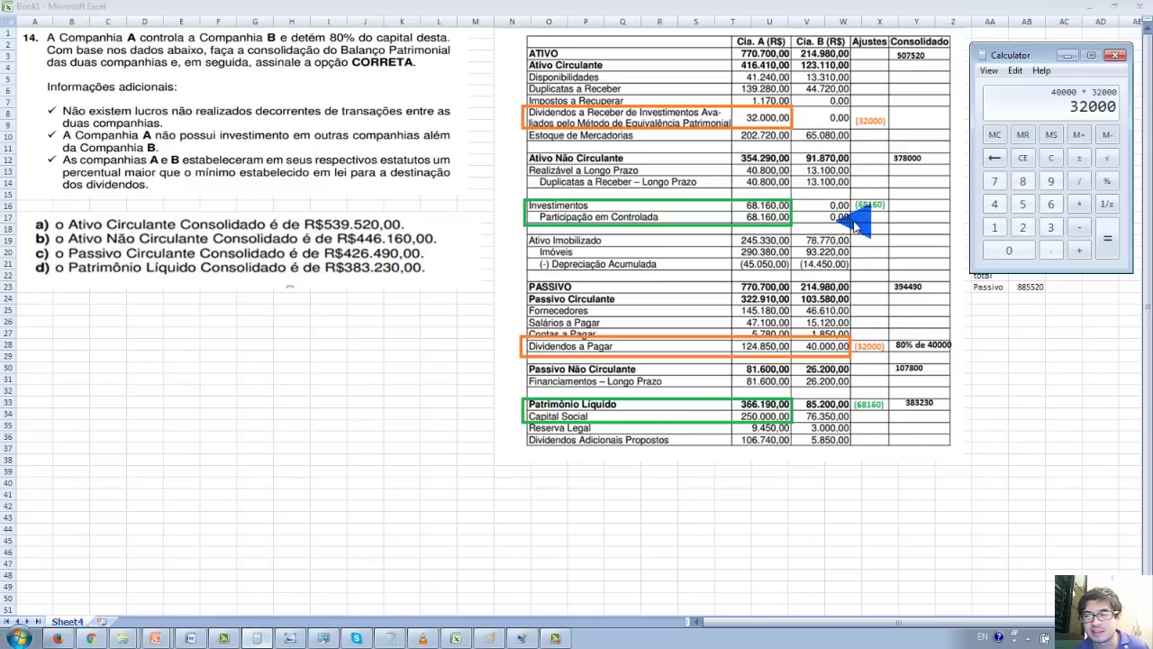
Step: Calculate the consolidated Ativo Circulante as 416410 plus 123110, minus the 32000 dividend adjustment
{"action": "left_click", "coordinate": [1052, 158]}
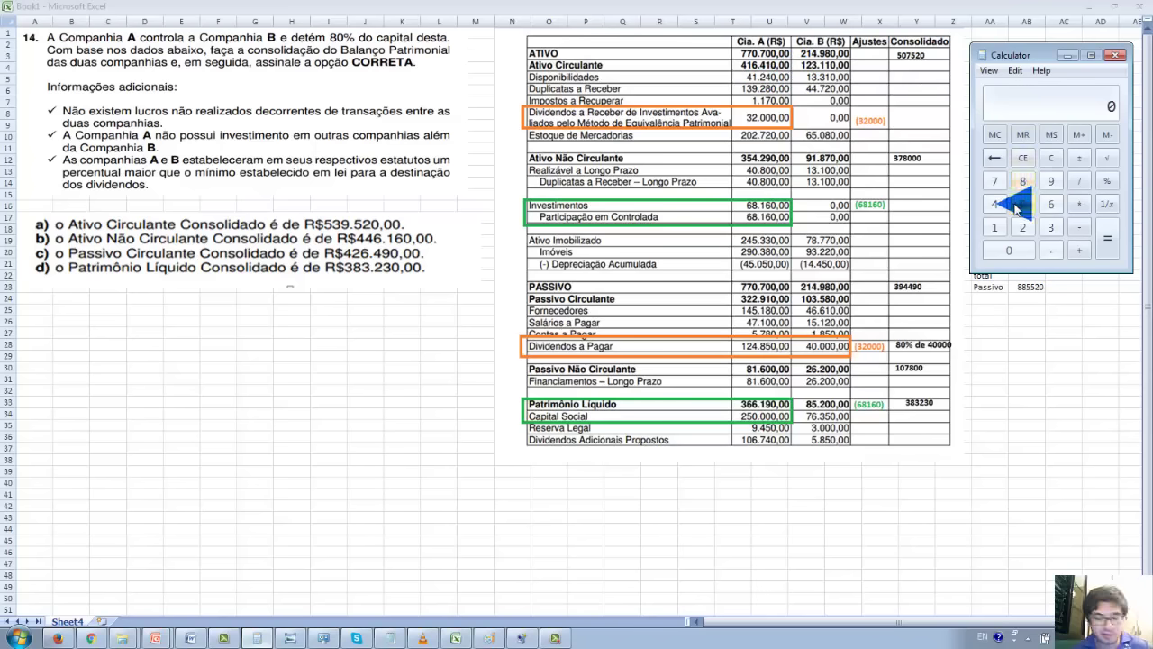
{"action": "type", "text": "41"}
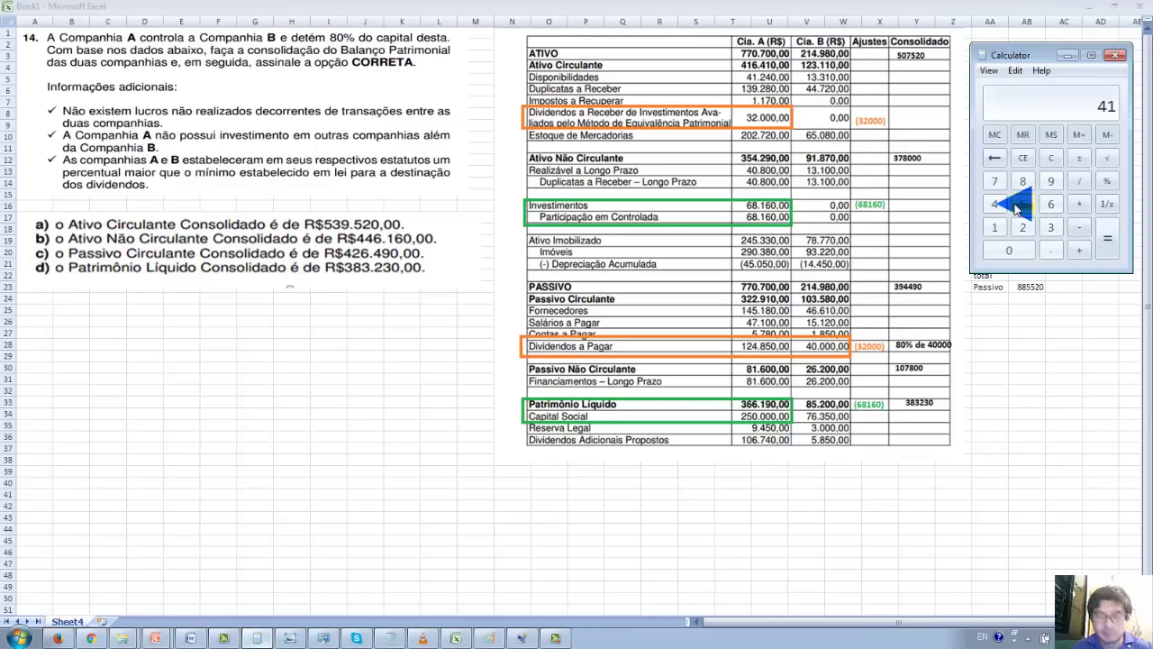
{"action": "type", "text": "6"}
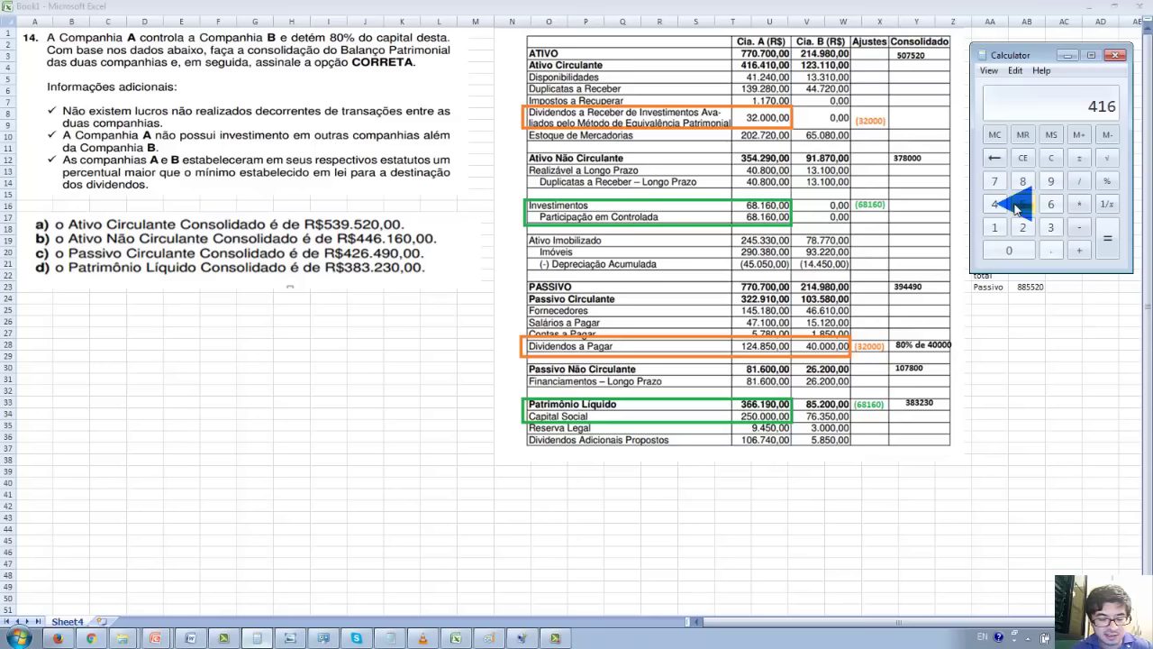
{"action": "type", "text": "410"}
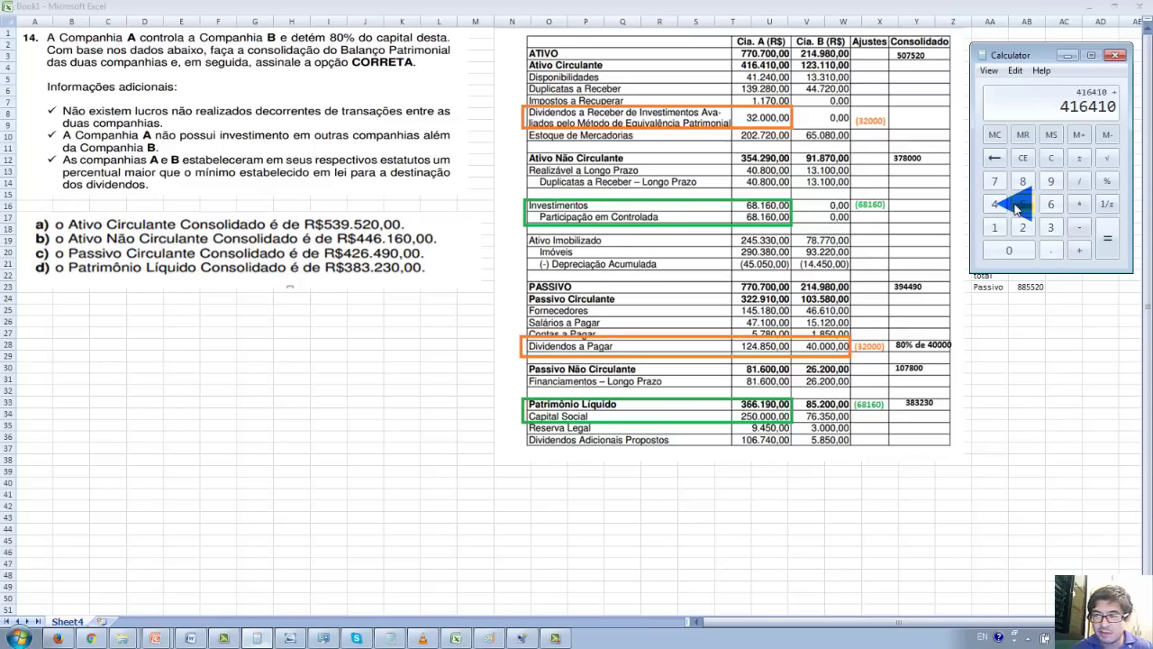
{"action": "type", "text": "123110"}
{"action": "key", "text": "Return"}
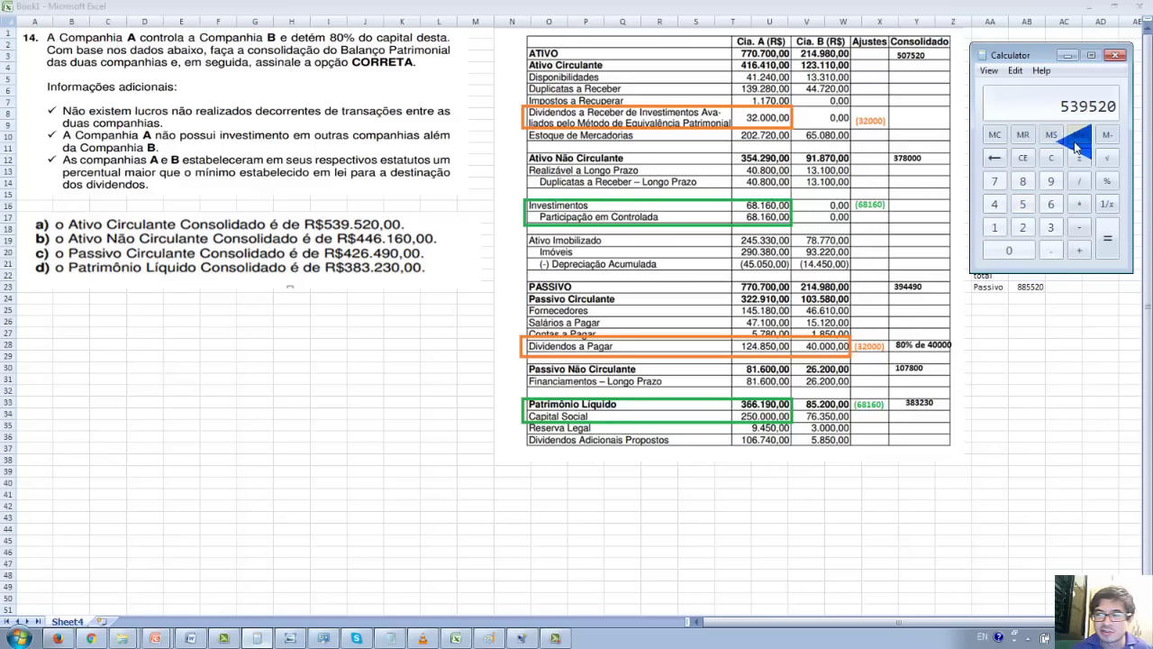
{"action": "left_click", "coordinate": [1079, 227]}
{"action": "type", "text": "32"}
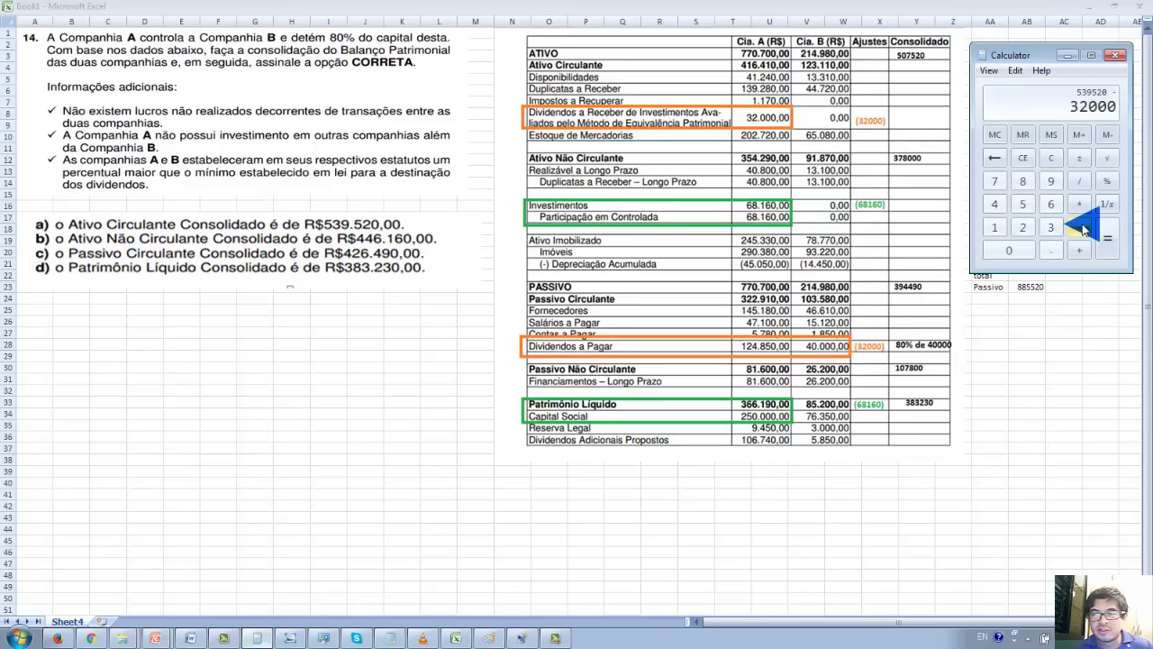
{"action": "key", "text": "Return"}
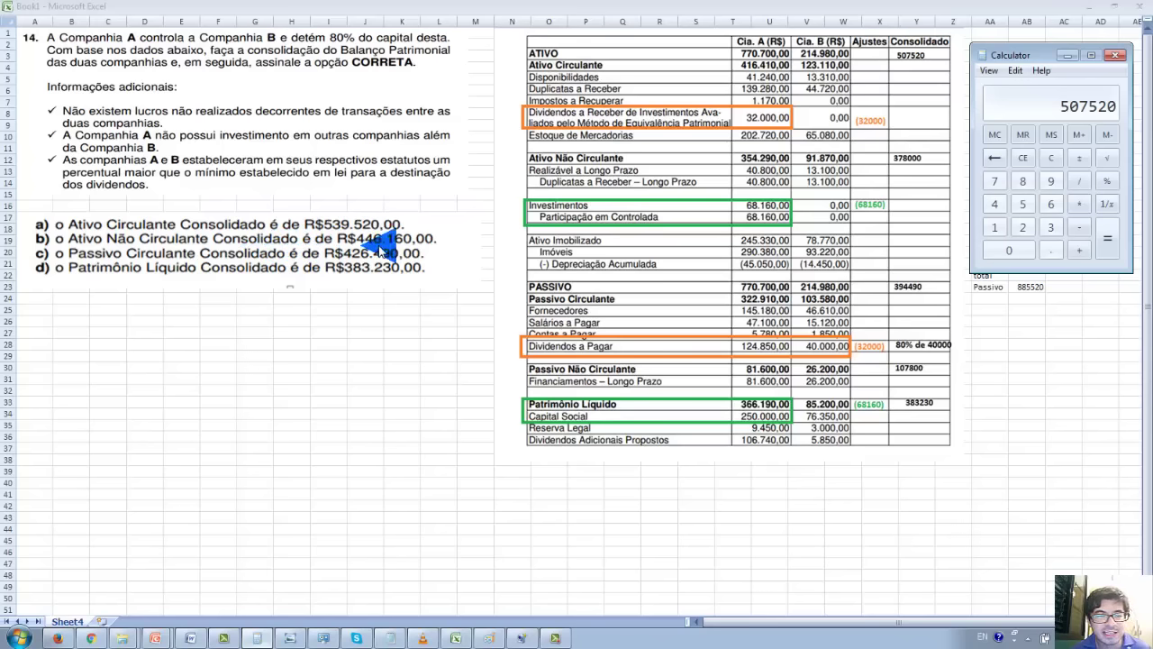
Step: Clear the calculator and add the Ativo Não Circulante of both companies, 354290 + 91870
{"action": "left_click", "coordinate": [1051, 159]}
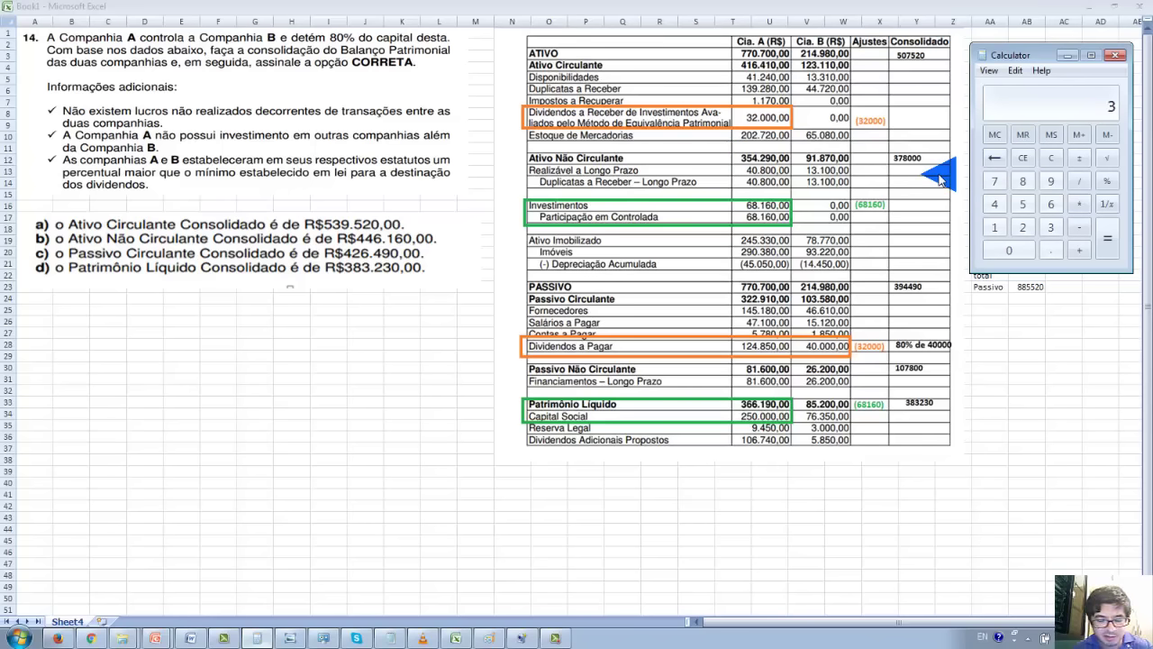
{"action": "type", "text": "54"}
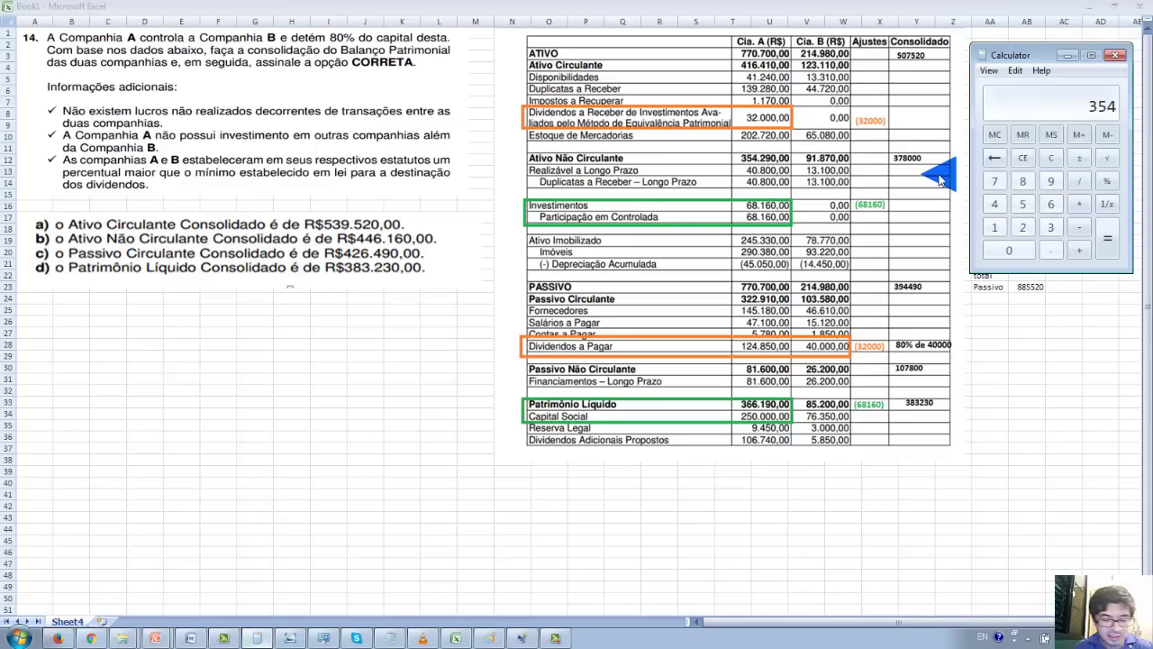
{"action": "type", "text": "290 + "}
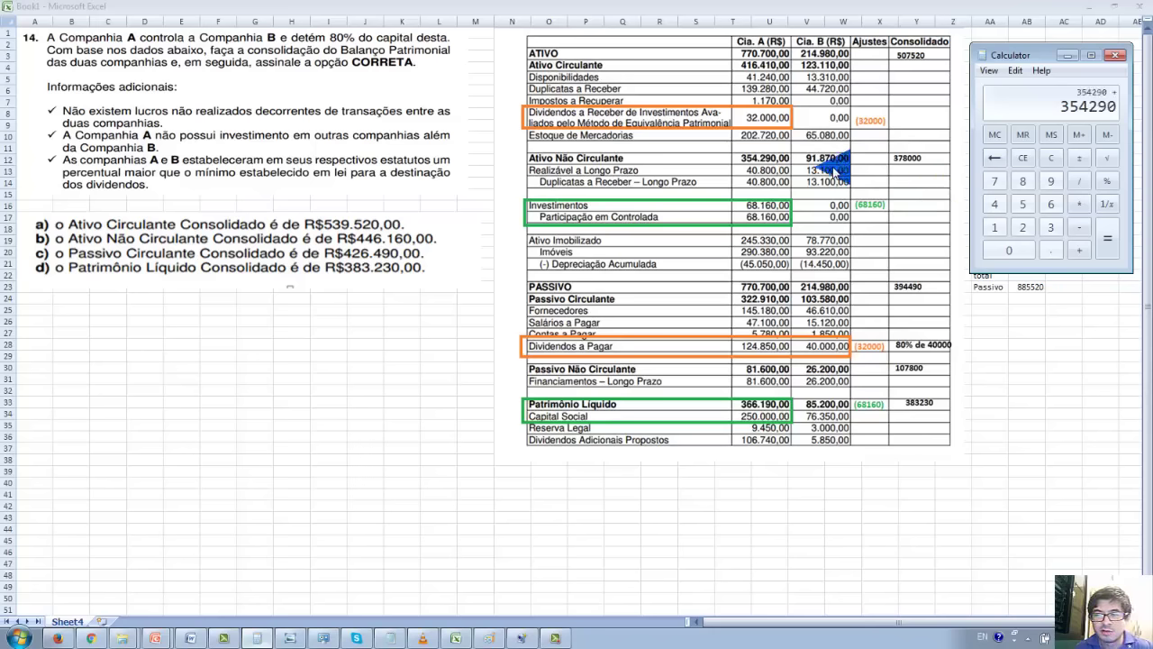
{"action": "type", "text": "9"}
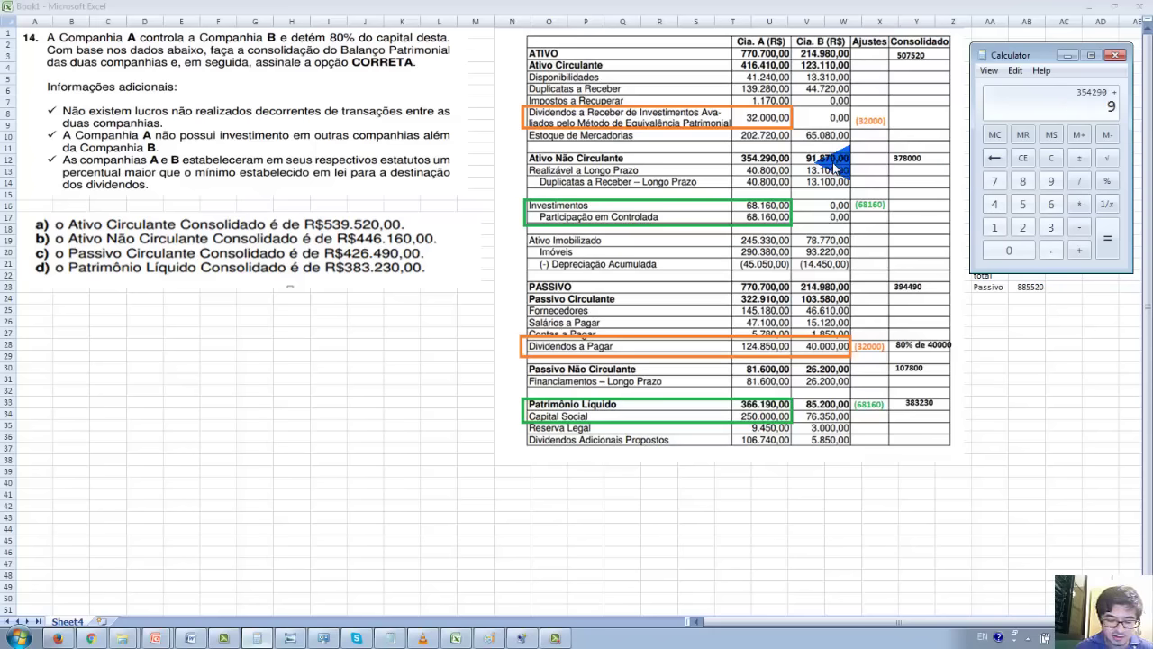
{"action": "type", "text": "1870"}
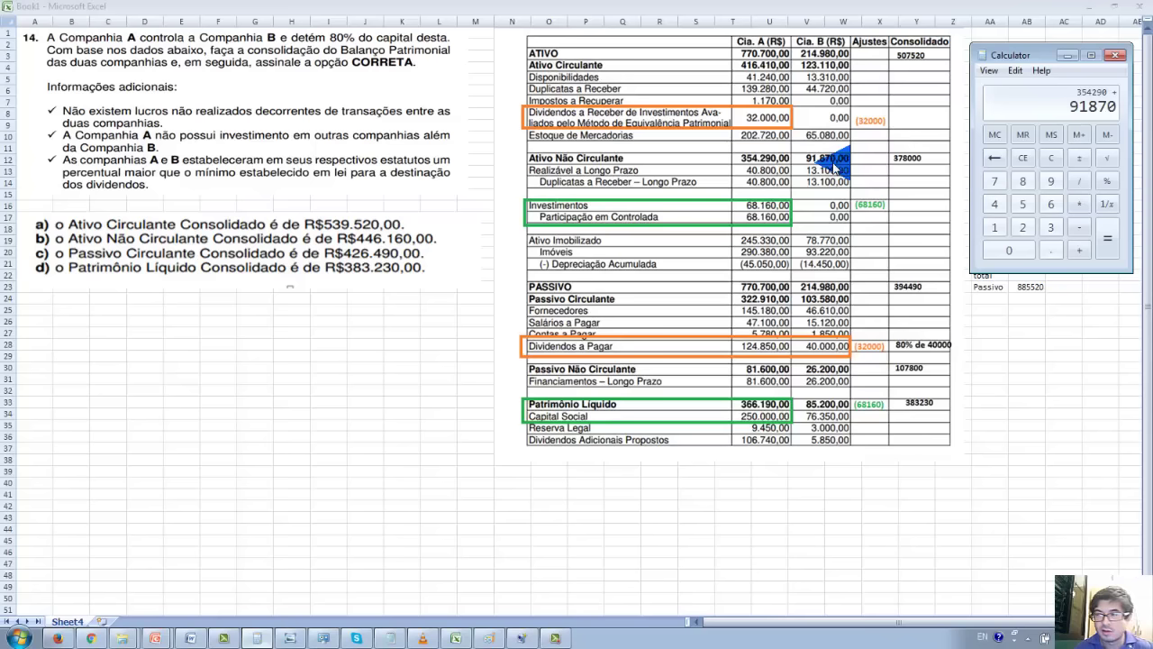
{"action": "key", "text": "Return"}
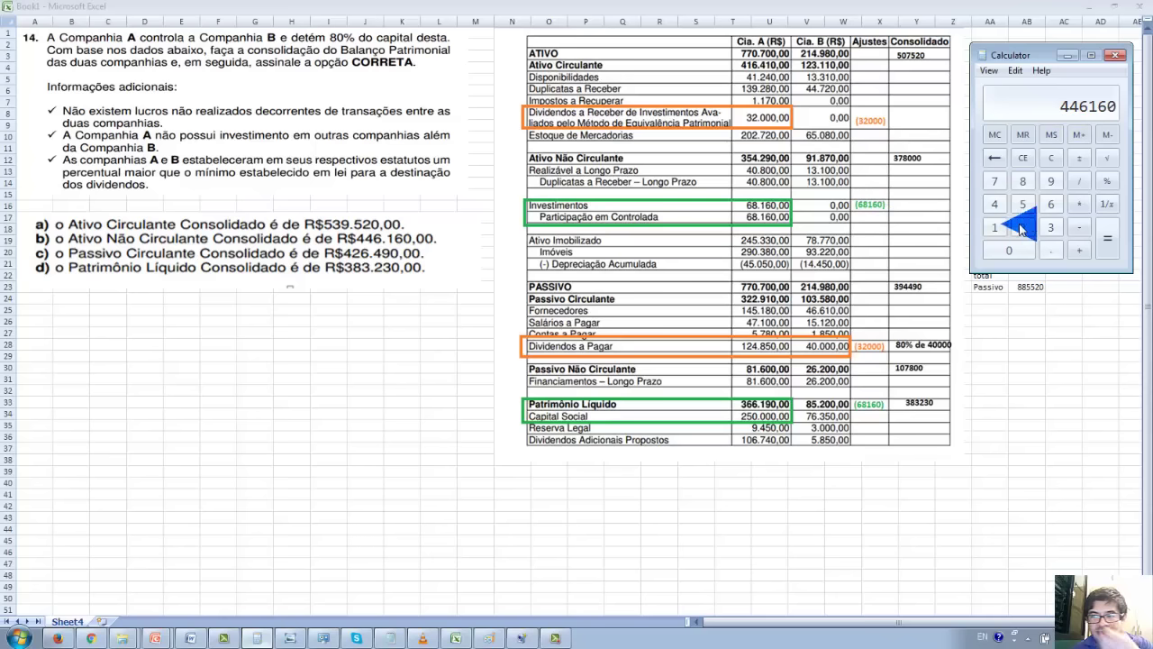
Step: Subtract the 68160 investment adjustment from the summed Ativo Não Circulante
{"action": "left_click", "coordinate": [1079, 227]}
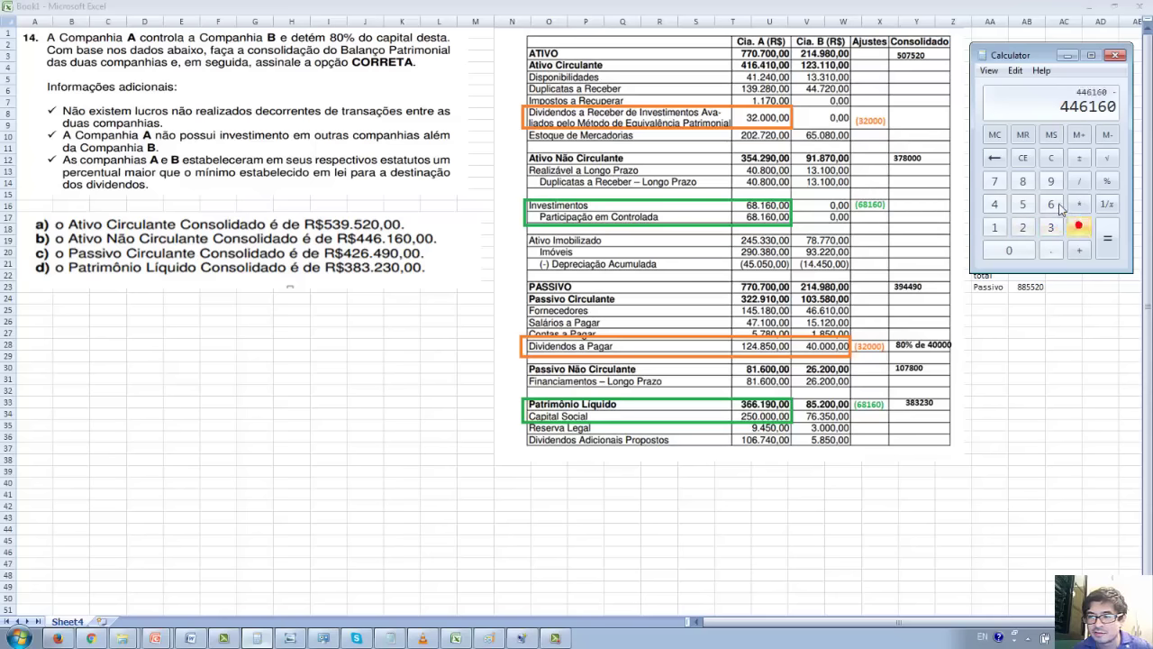
{"action": "left_click", "coordinate": [1050, 203]}
{"action": "left_click", "coordinate": [1023, 181]}
{"action": "left_click", "coordinate": [994, 227]}
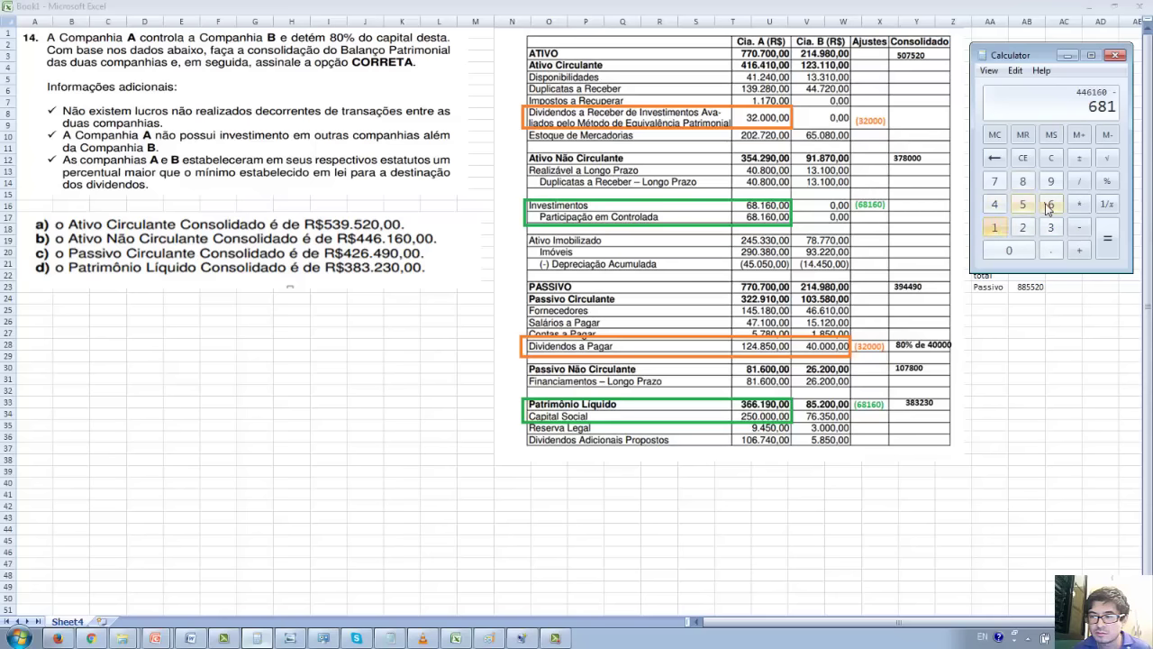
{"action": "left_click", "coordinate": [1050, 203]}
{"action": "left_click", "coordinate": [1009, 250]}
{"action": "left_click", "coordinate": [1107, 239]}
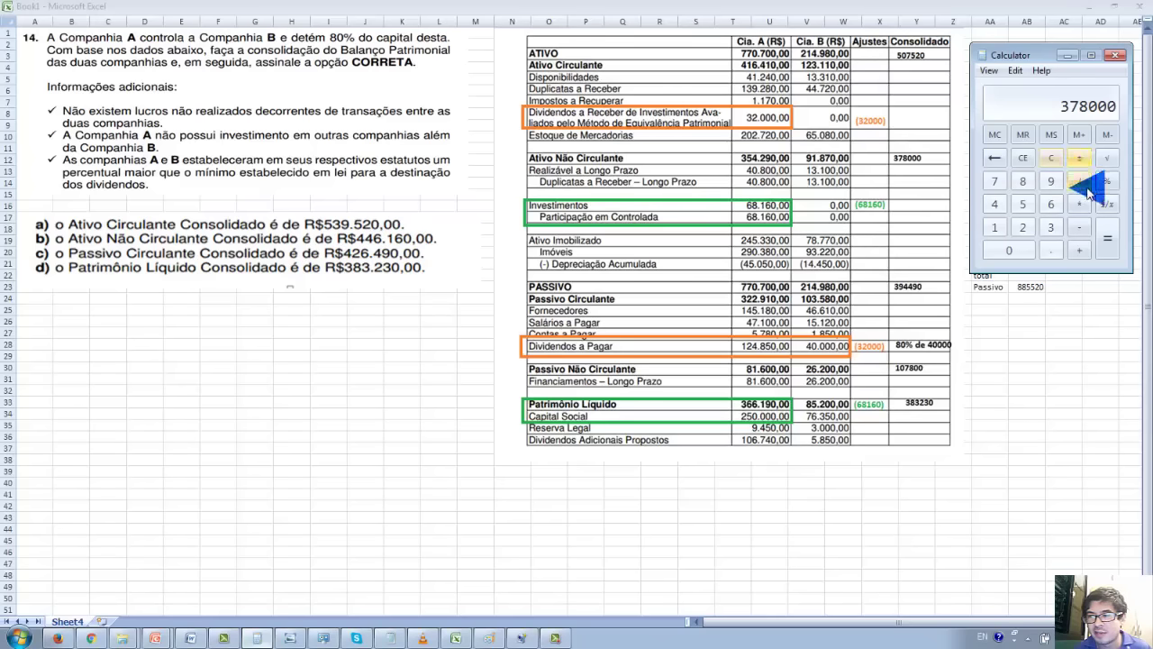
Step: Calculate the consolidated Passivo Circulante as 322910 plus 103580, minus the 32000 dividend adjustment
{"action": "left_click", "coordinate": [1050, 158]}
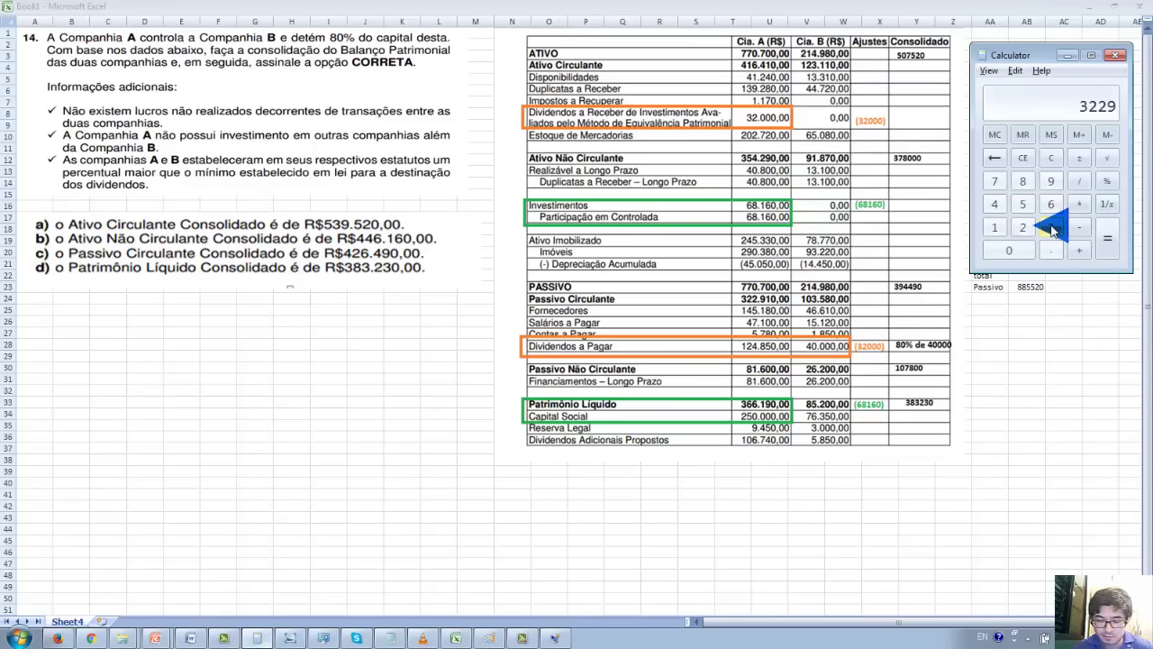
{"action": "type", "text": "10"}
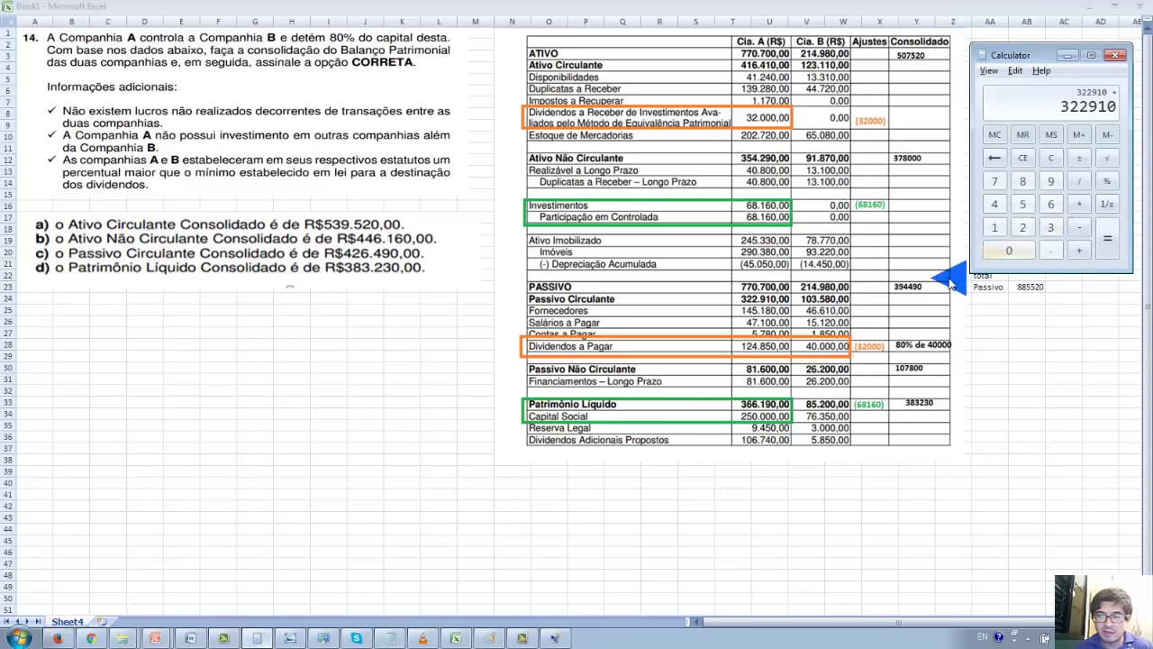
{"action": "type", "text": "103"}
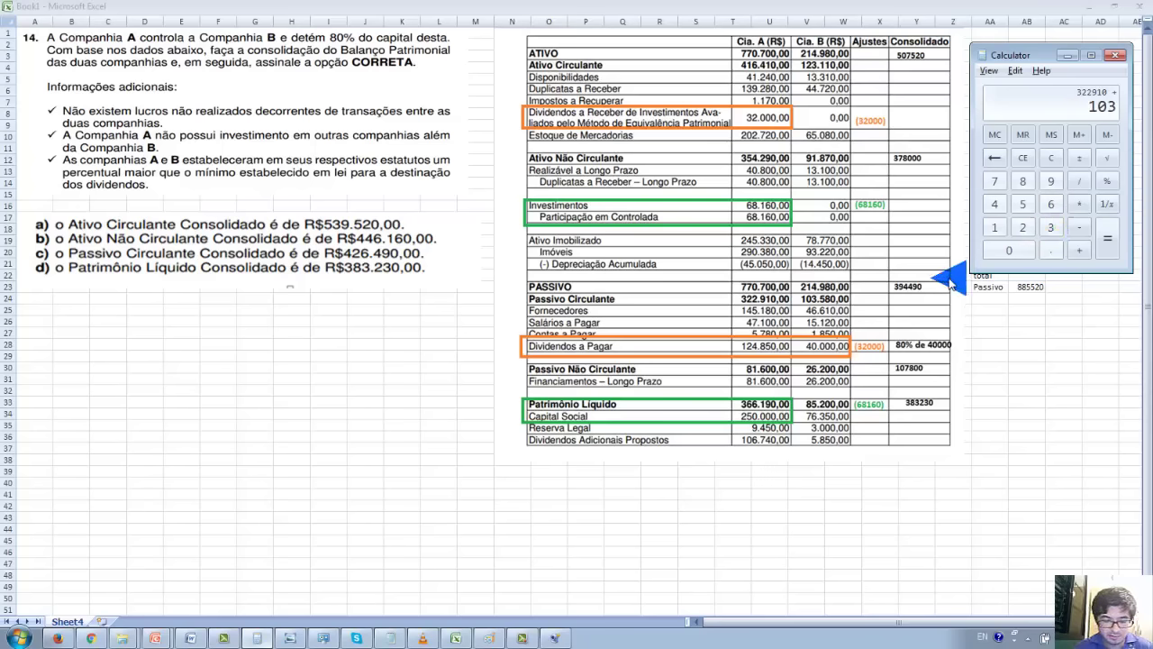
{"action": "type", "text": "580"}
{"action": "key", "text": "Return"}
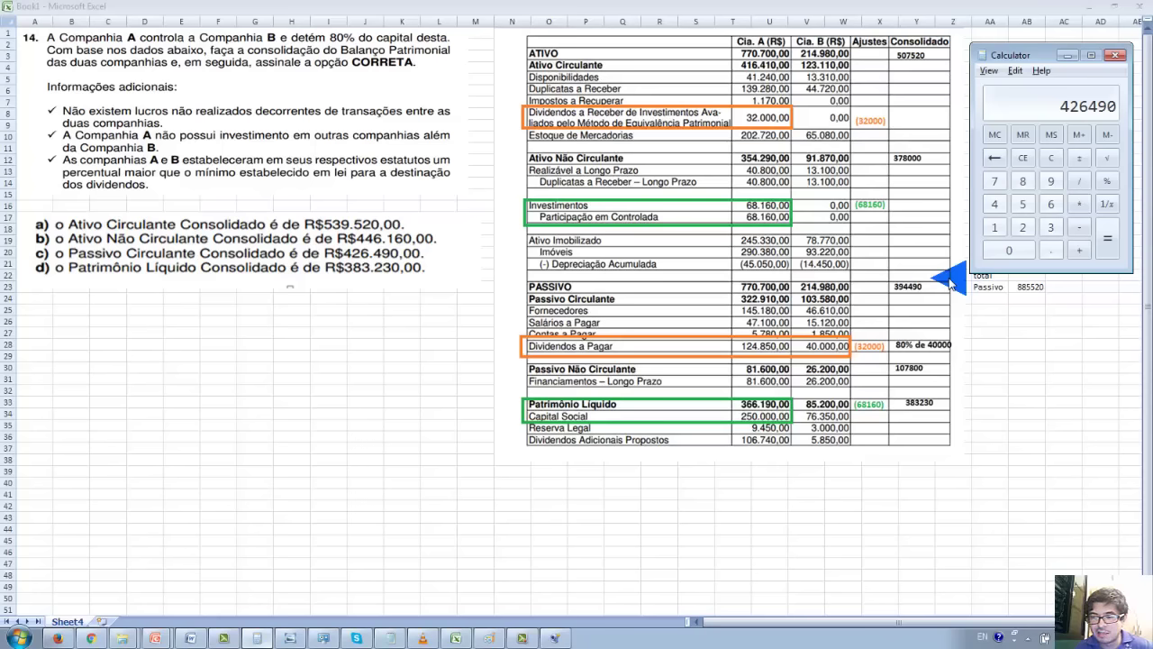
{"action": "type", "text": "-32000"}
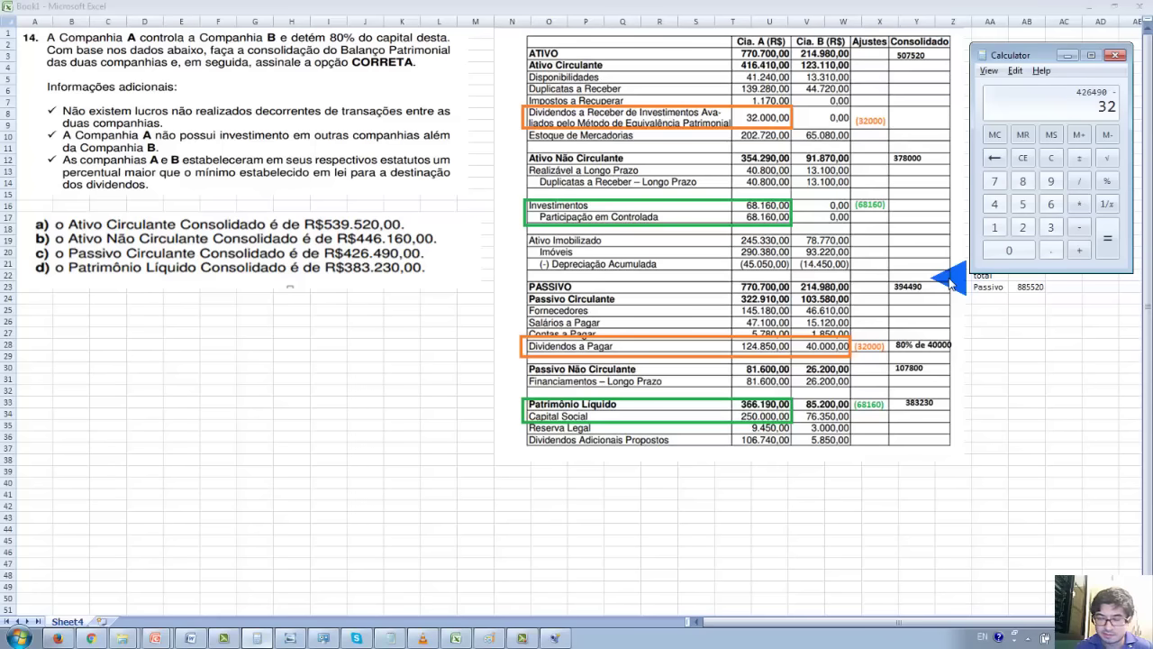
{"action": "key", "text": "Return"}
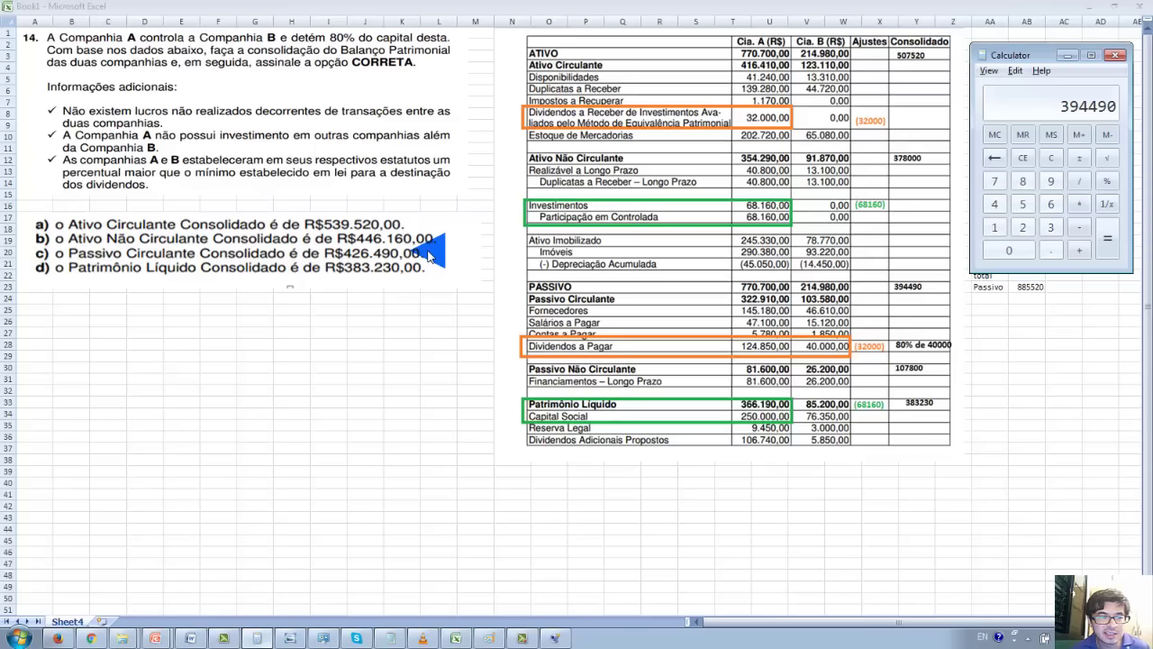
Step: Calculate the consolidated Patrimônio Líquido as 366190 plus 85200, minus the 68160 investment adjustment
{"action": "left_click", "coordinate": [1052, 158]}
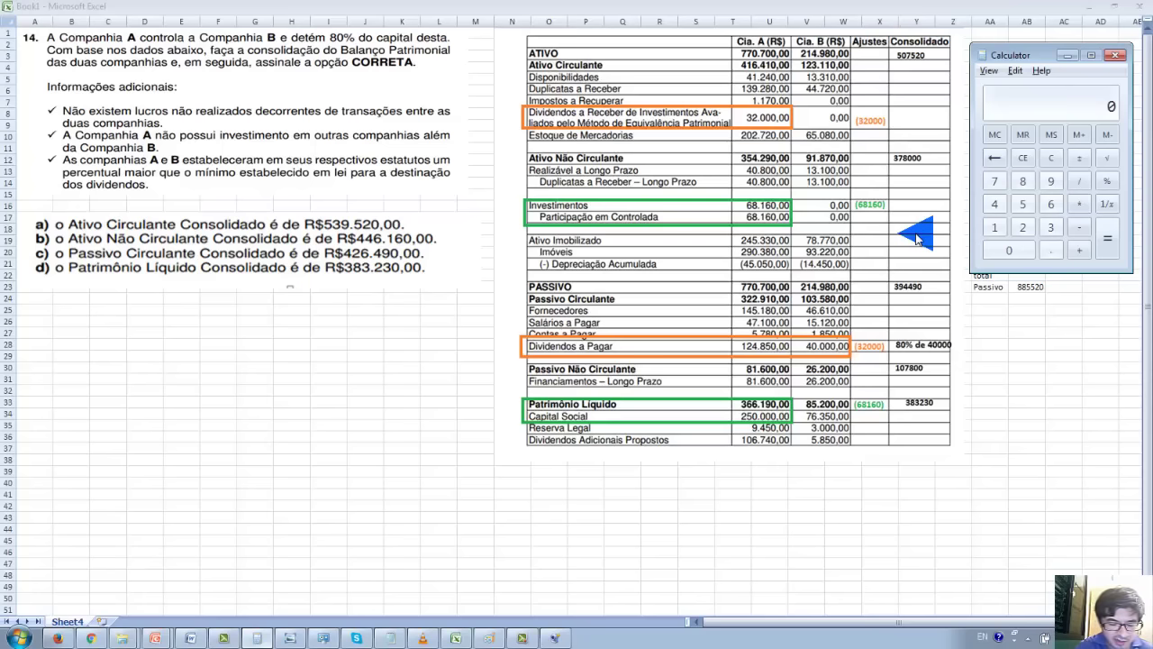
{"action": "type", "text": "90"}
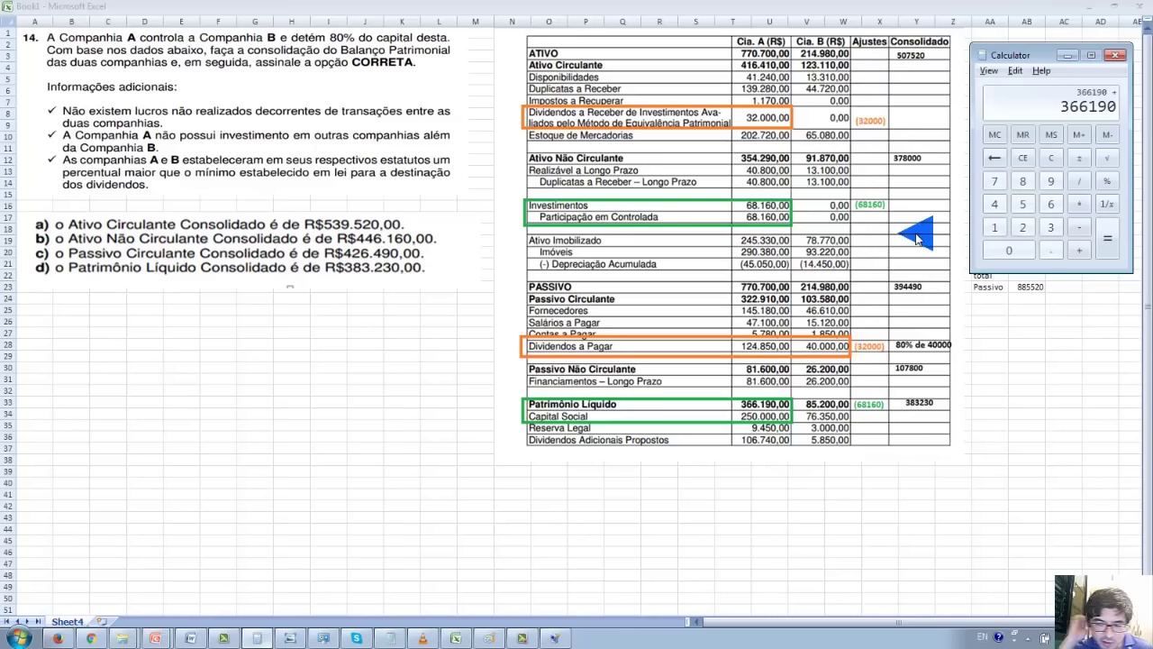
{"action": "type", "text": "85200"}
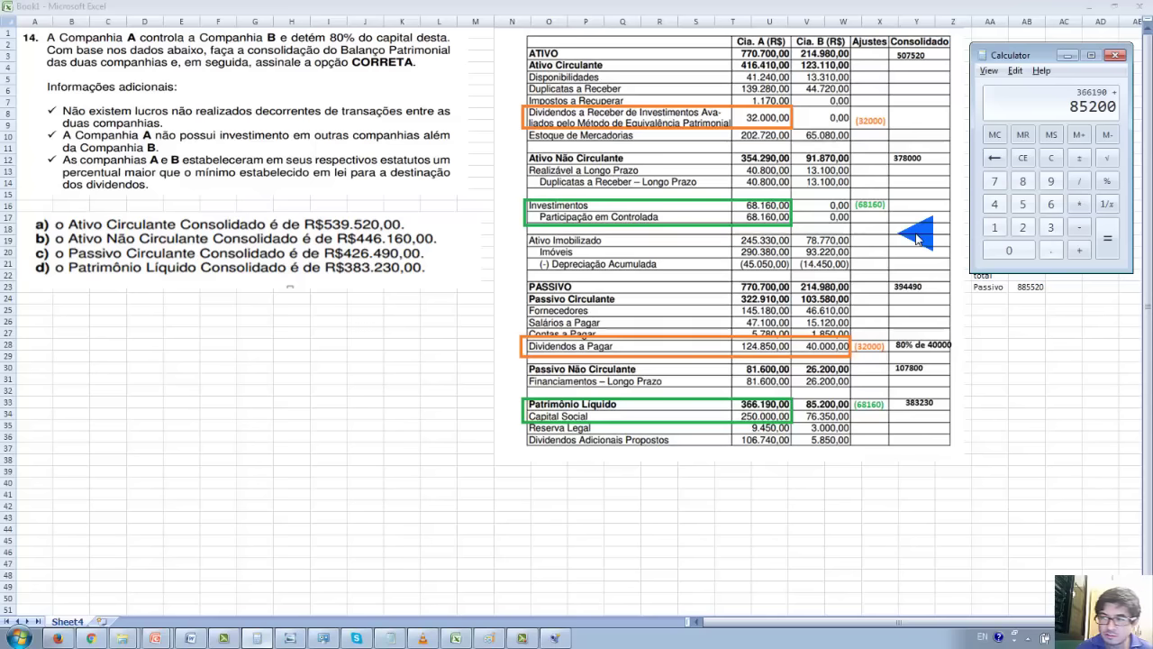
{"action": "key", "text": "Return"}
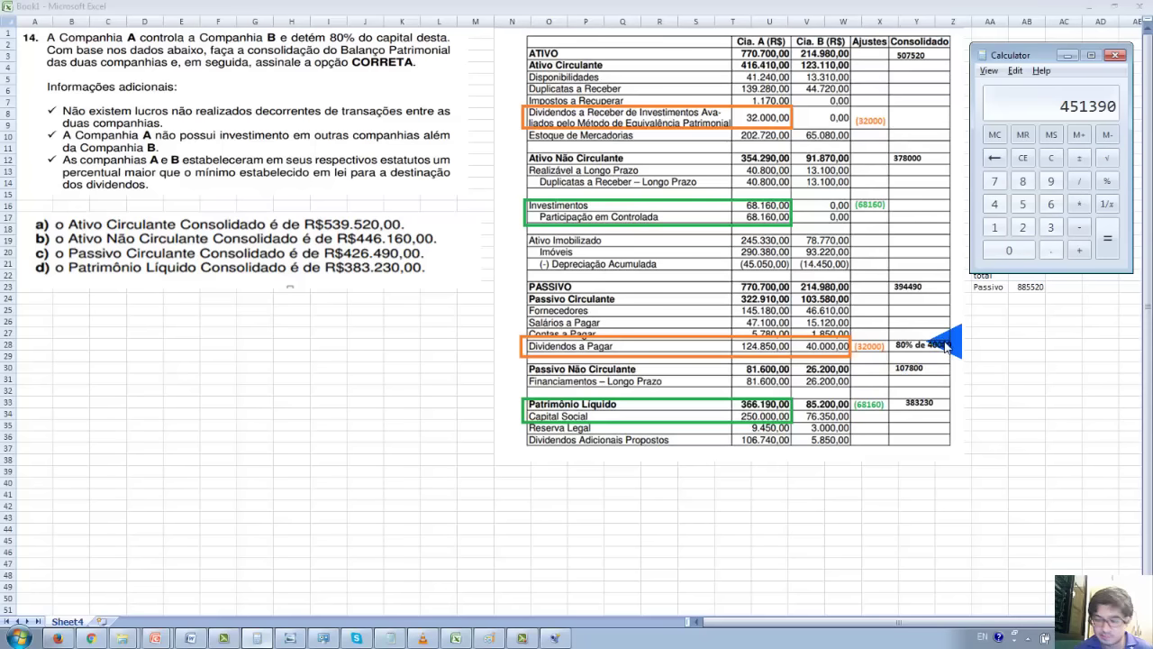
{"action": "type", "text": "681"}
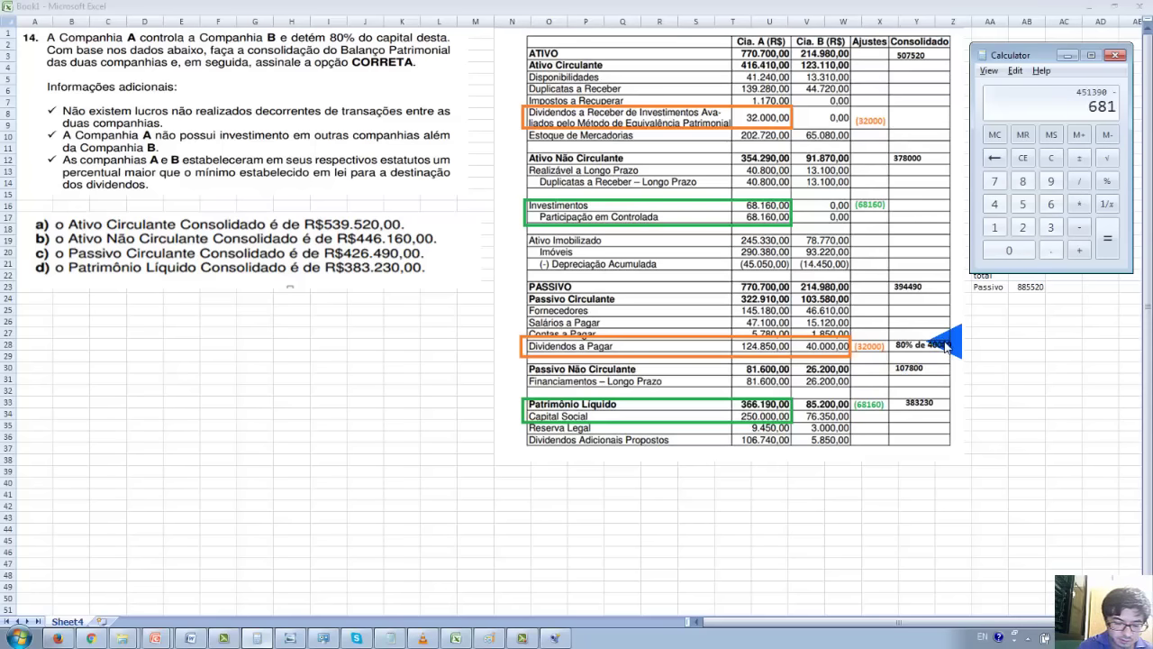
{"action": "type", "text": "60"}
{"action": "key", "text": "Return"}
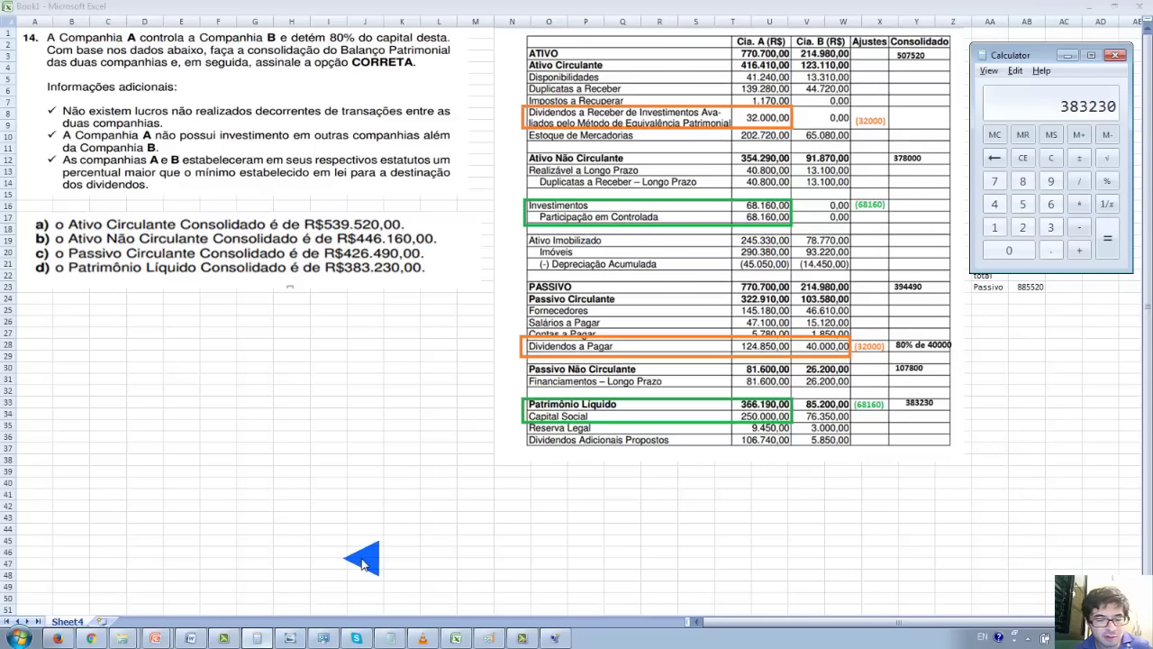
Step: Switch to the PowerPoint slide show and advance through the Instagram slide to the closing contact e-mail slide
{"action": "left_click", "coordinate": [149, 639]}
{"action": "left_click", "coordinate": [148, 601]}
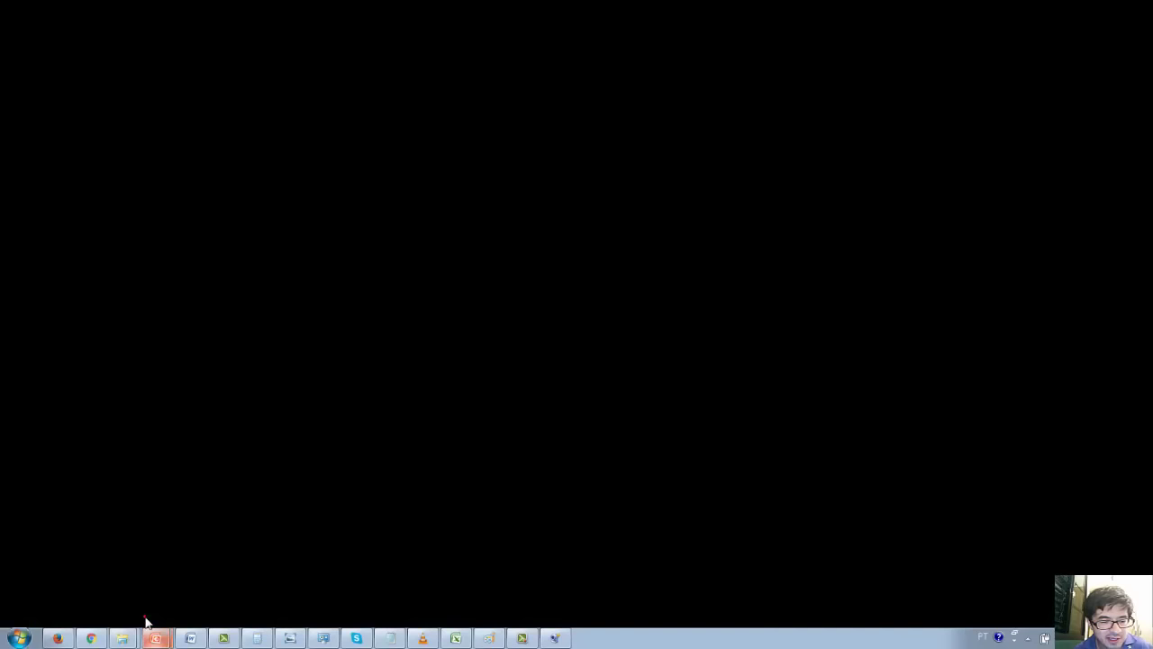
{"action": "left_click", "coordinate": [292, 533]}
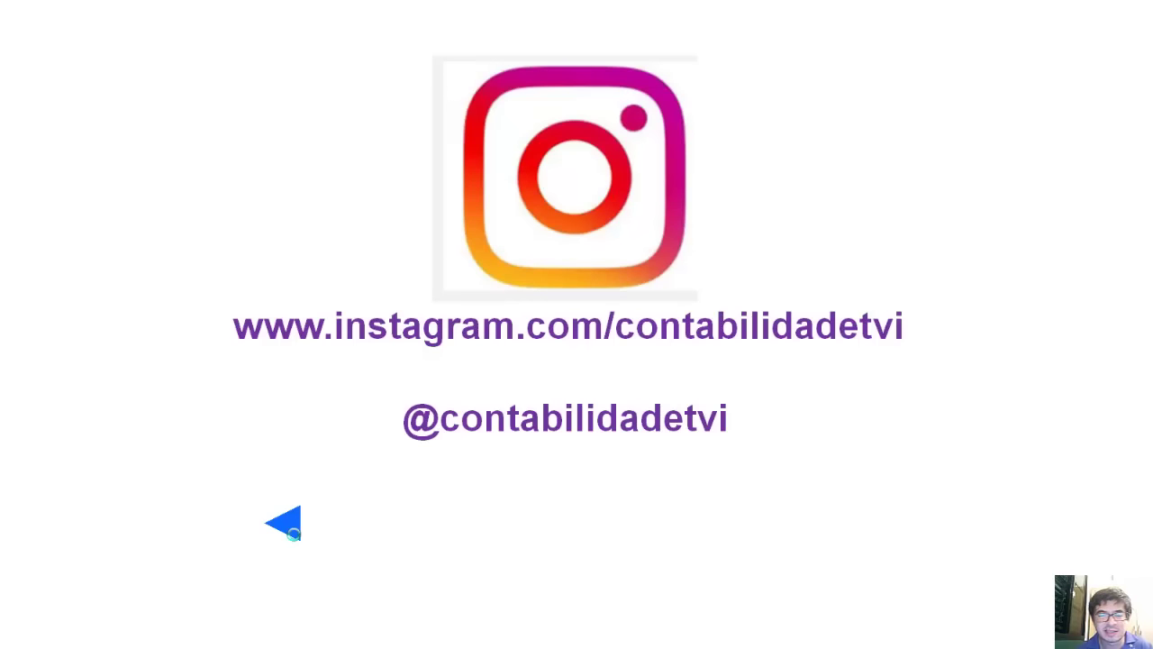
{"action": "left_click", "coordinate": [292, 534]}
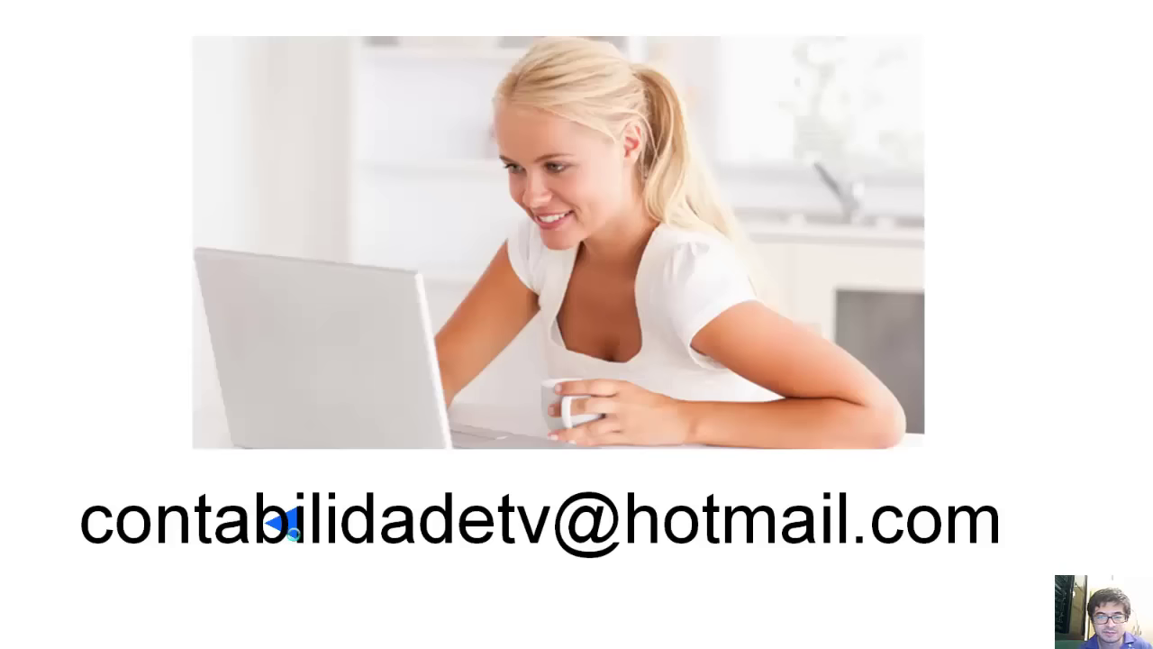